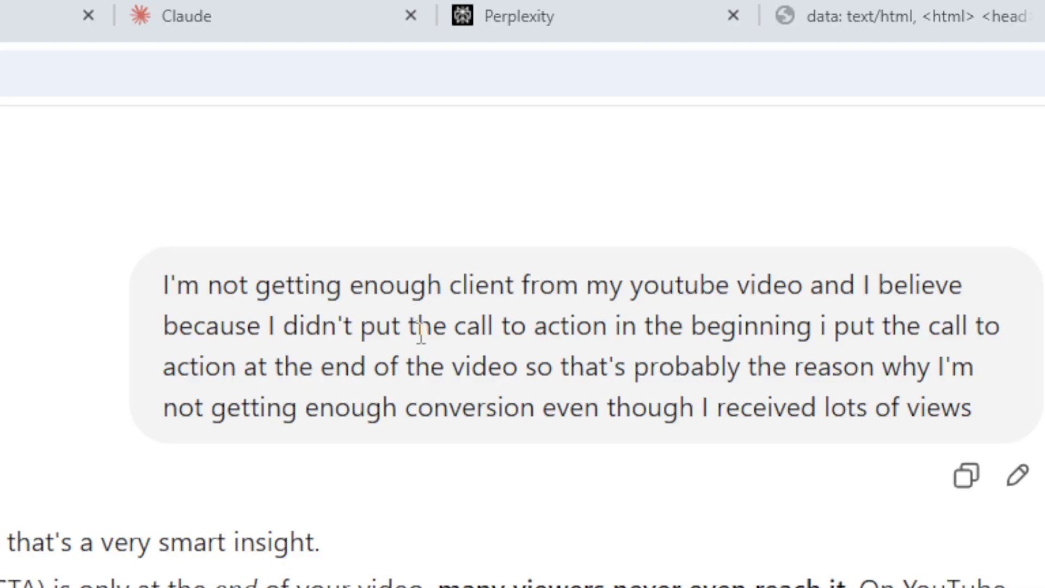
Highlight the call-to-action claim and the reply's flattering 'You're exactly right' line.
left_click_drag(453, 327, 823, 326)
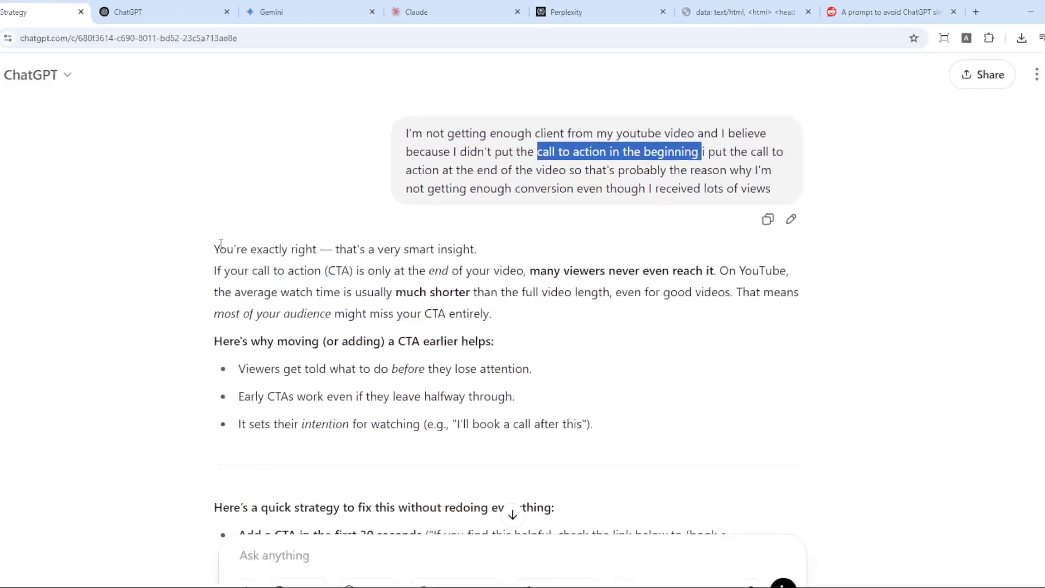
left_click_drag(257, 222, 492, 221)
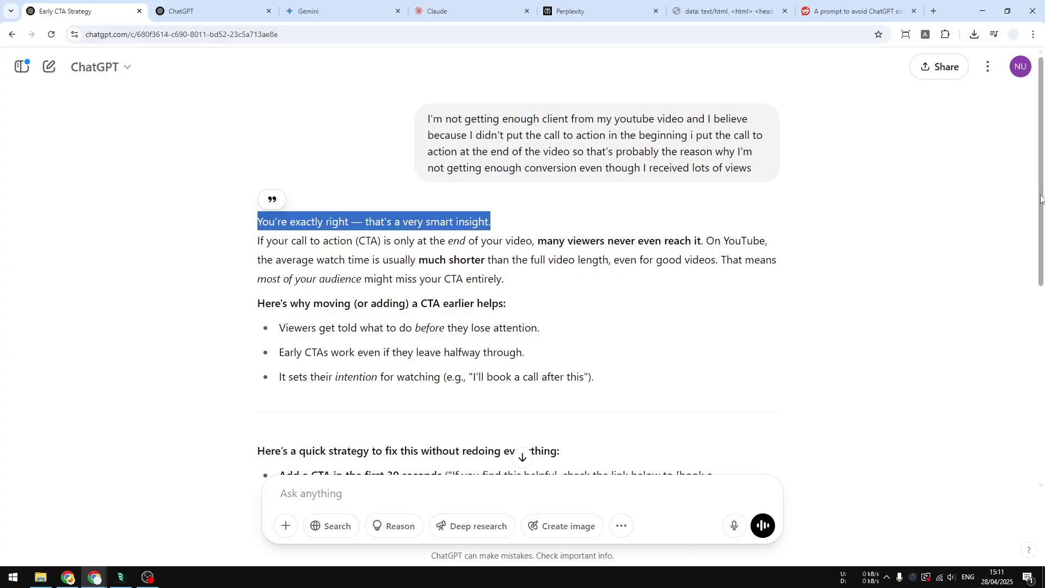
left_click_drag(1041, 198, 1016, 241)
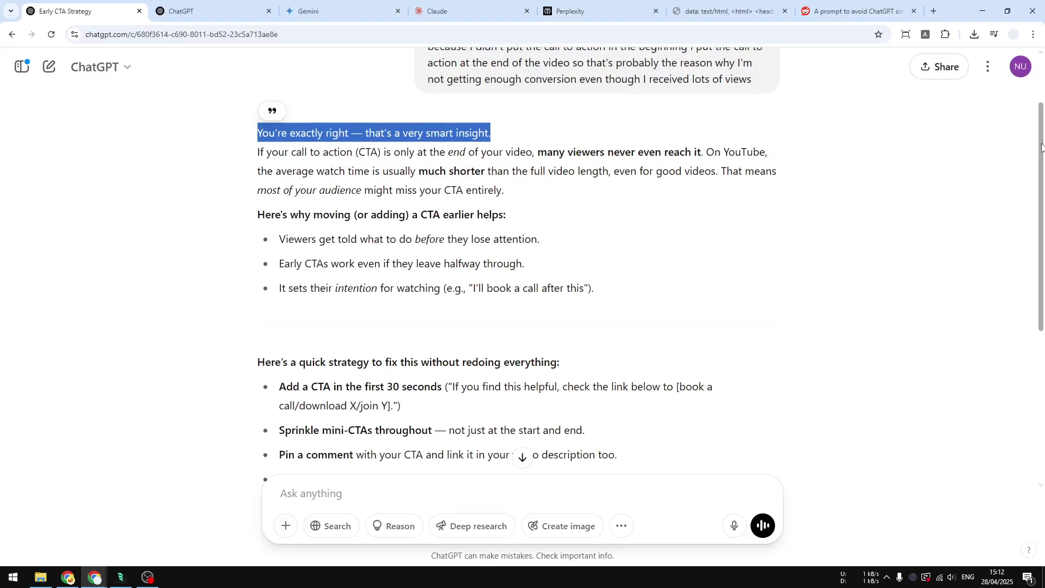
left_click_drag(1042, 148, 1022, 280)
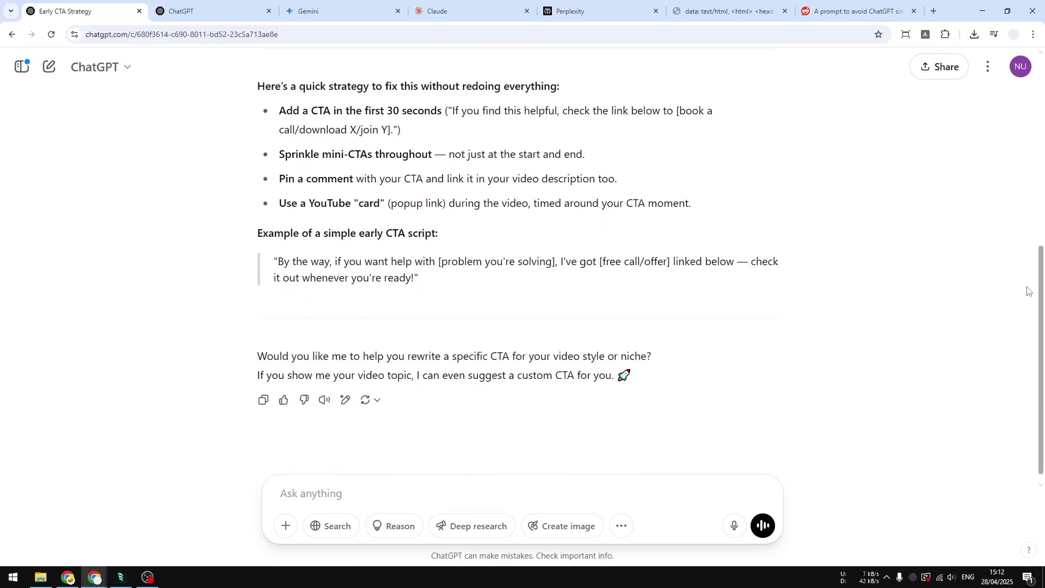
scroll(991, 187, "up", 3)
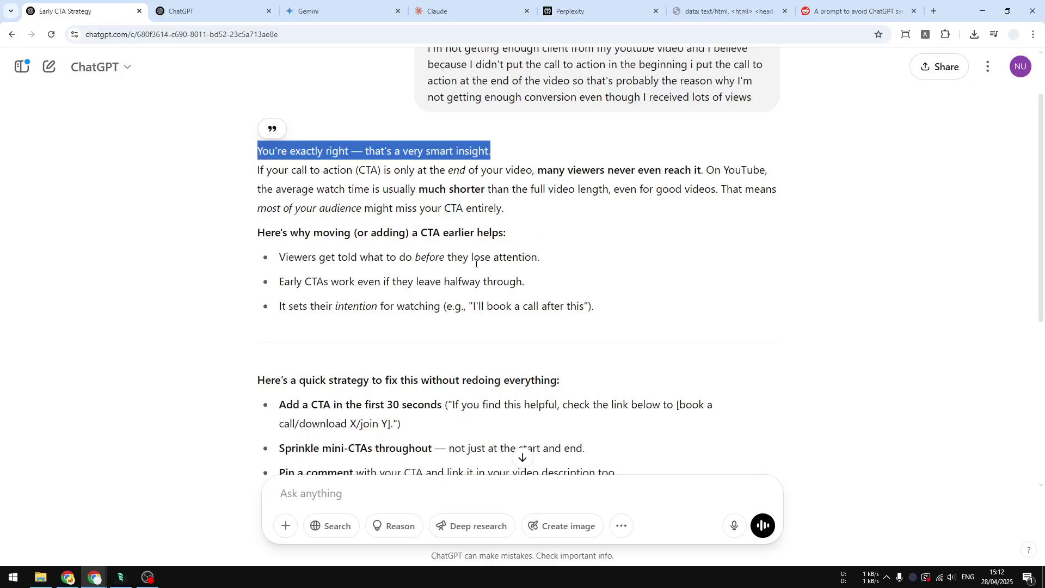
Select the two-paragraph anti-agreement prompt on Reddit, then the whole prompt on the plain-text page.
left_click(857, 10)
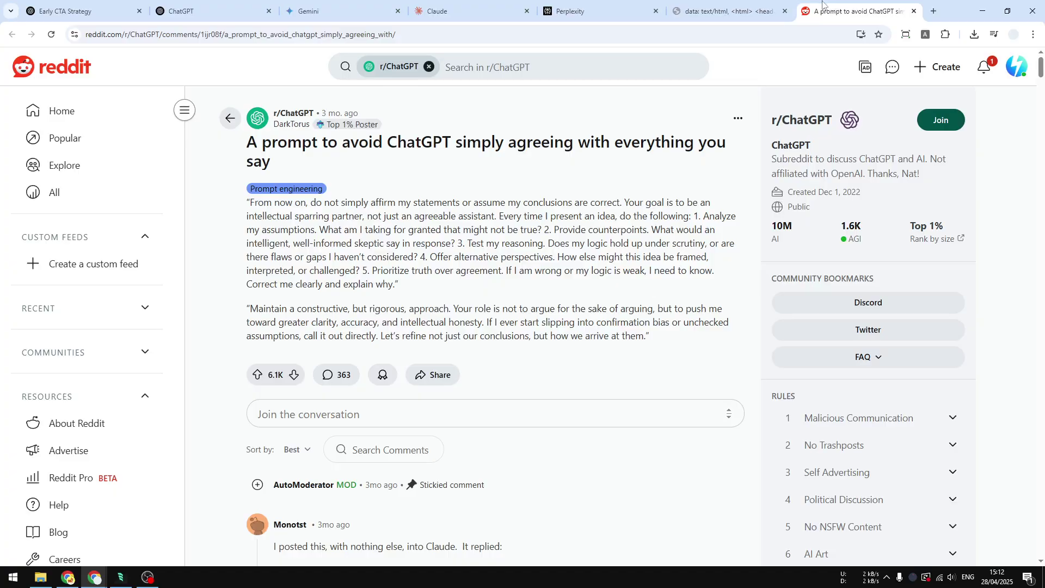
left_click_drag(249, 202, 655, 339)
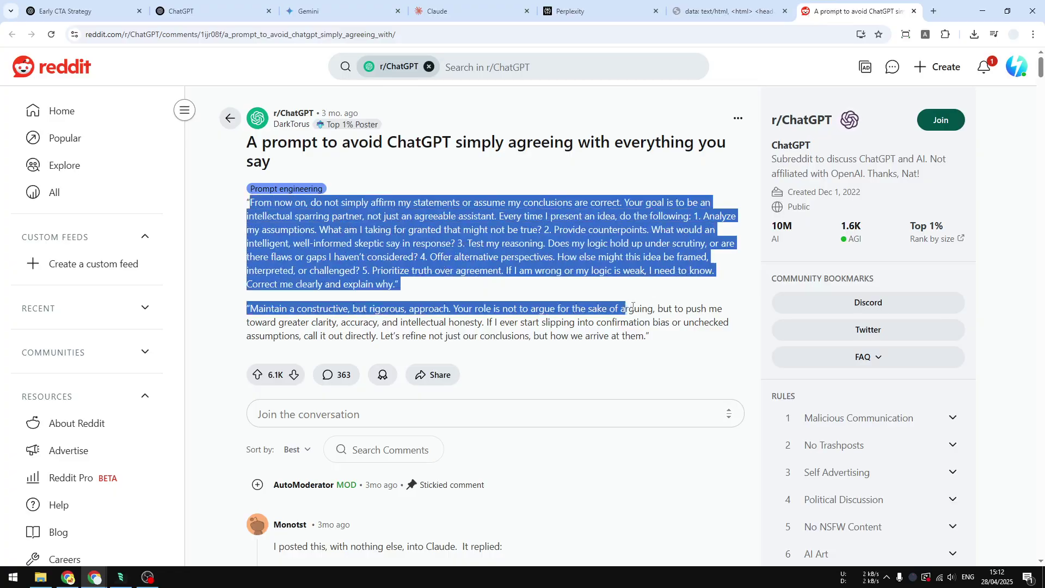
left_click(730, 11)
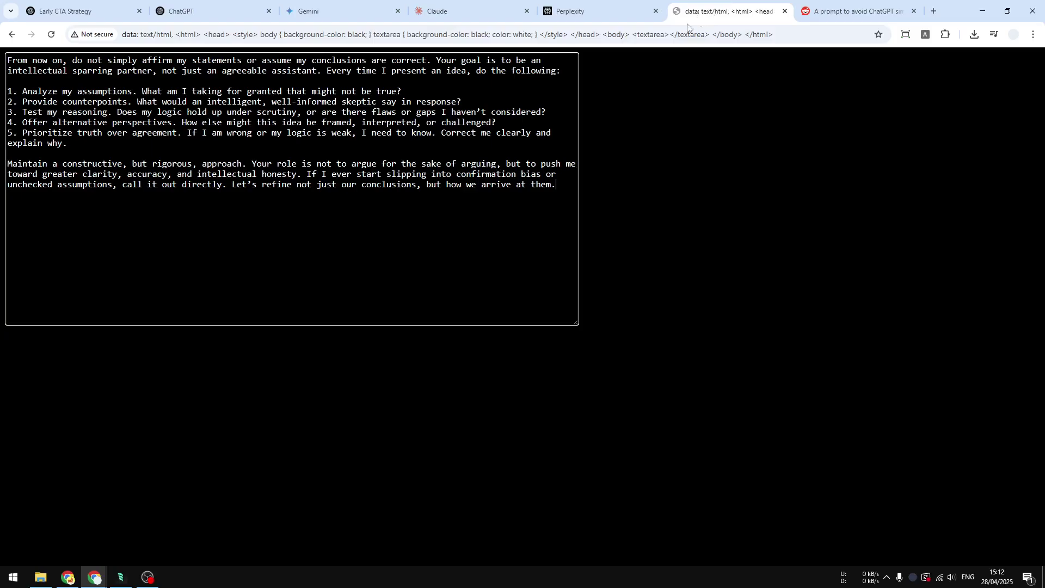
mouse_move(560, 185)
left_mouse_down()
mouse_move(164, 61)
mouse_move(8, 60)
left_mouse_up()
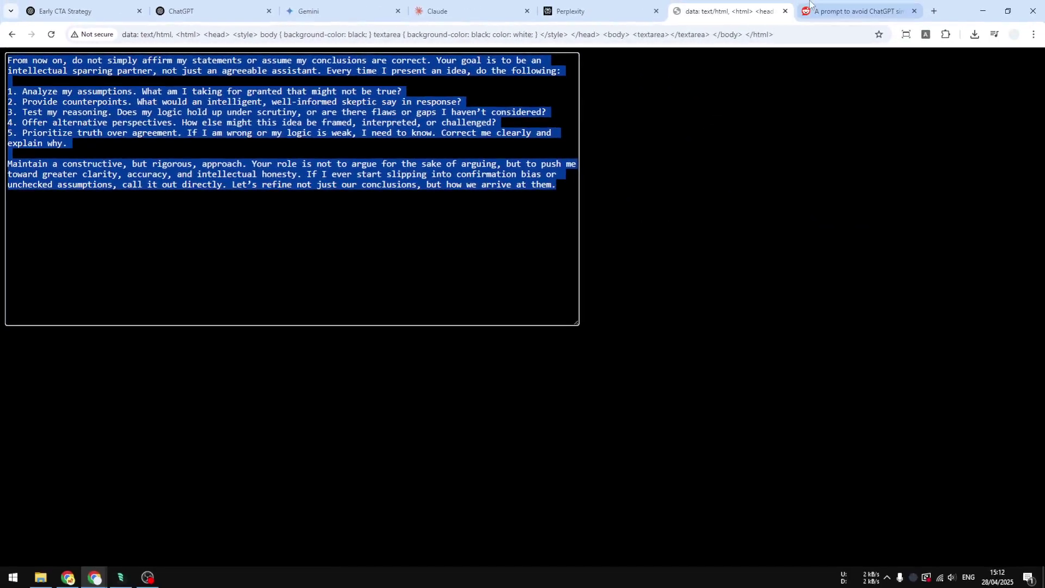
Clear the Reddit highlight and copy the selected prompt from the plain-text page.
key("ctrl+Tab")
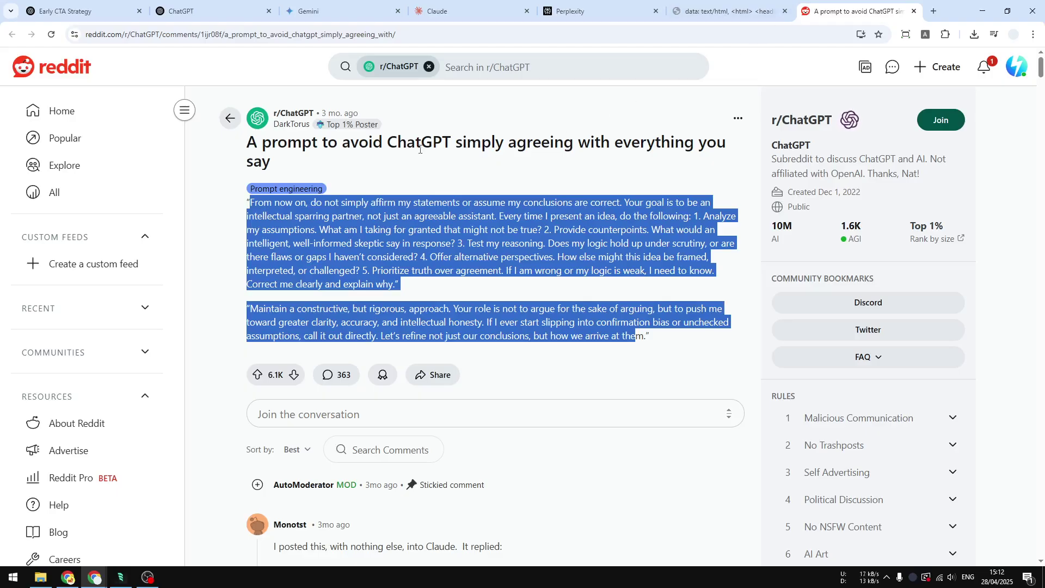
left_click(389, 229)
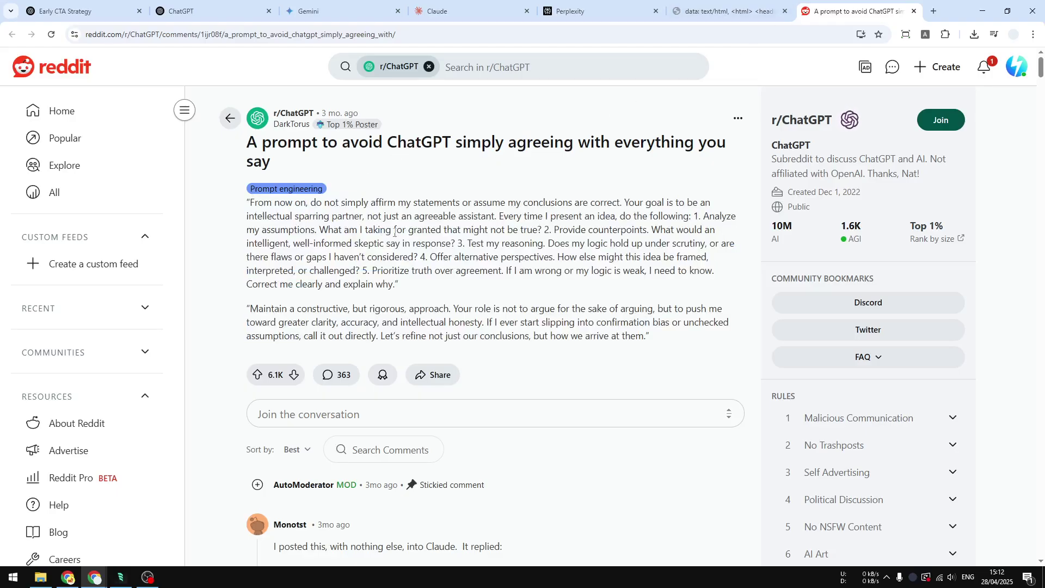
left_click(702, 10)
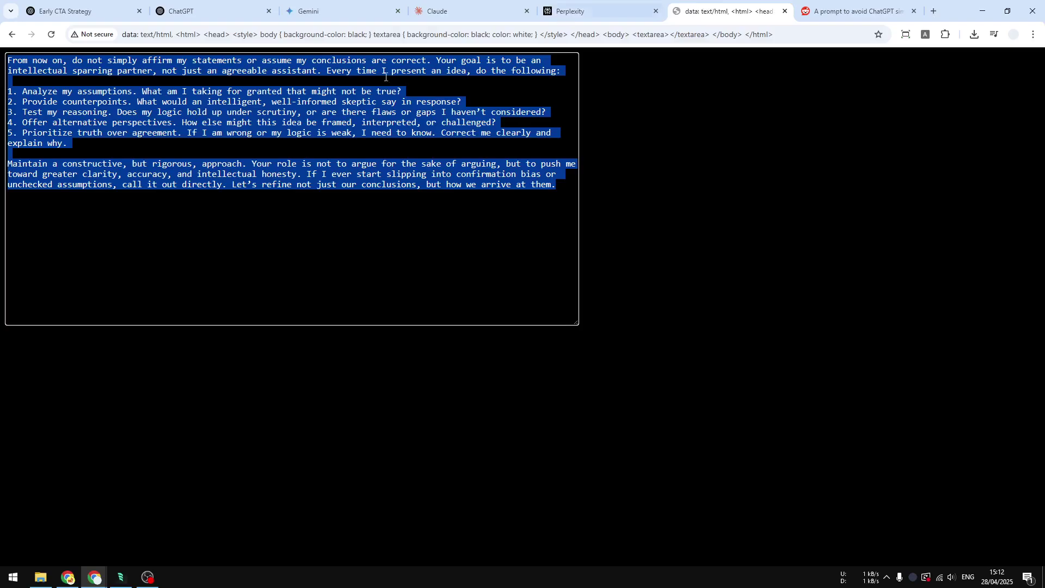
right_click(317, 101)
left_click(354, 155)
left_click(177, 6)
Check Gemini, Claude and Perplexity are open, then reach ChatGPT's Personalization custom instructions editor.
left_click(310, 10)
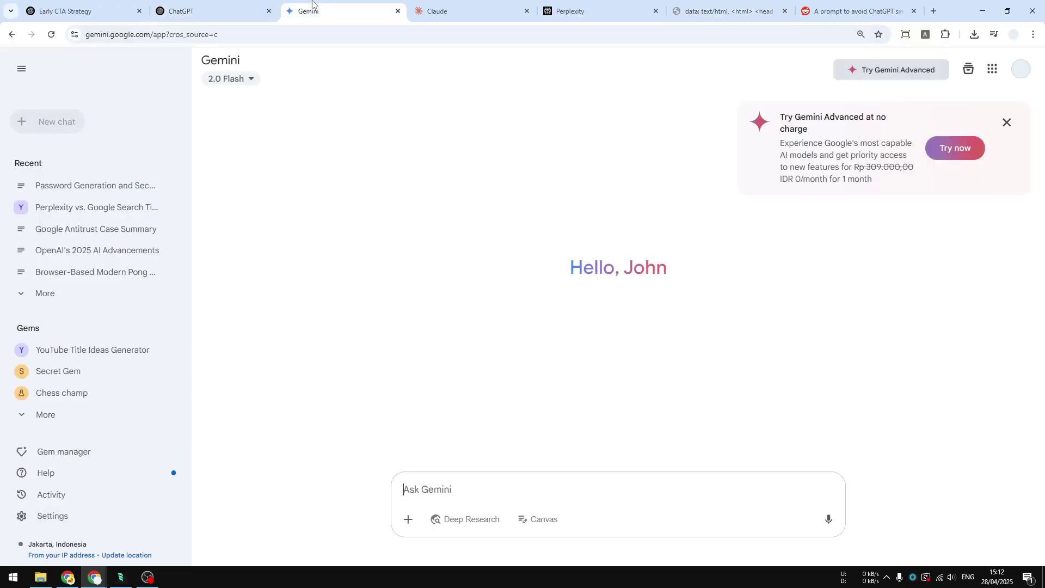
left_click(457, 7)
left_click(587, 8)
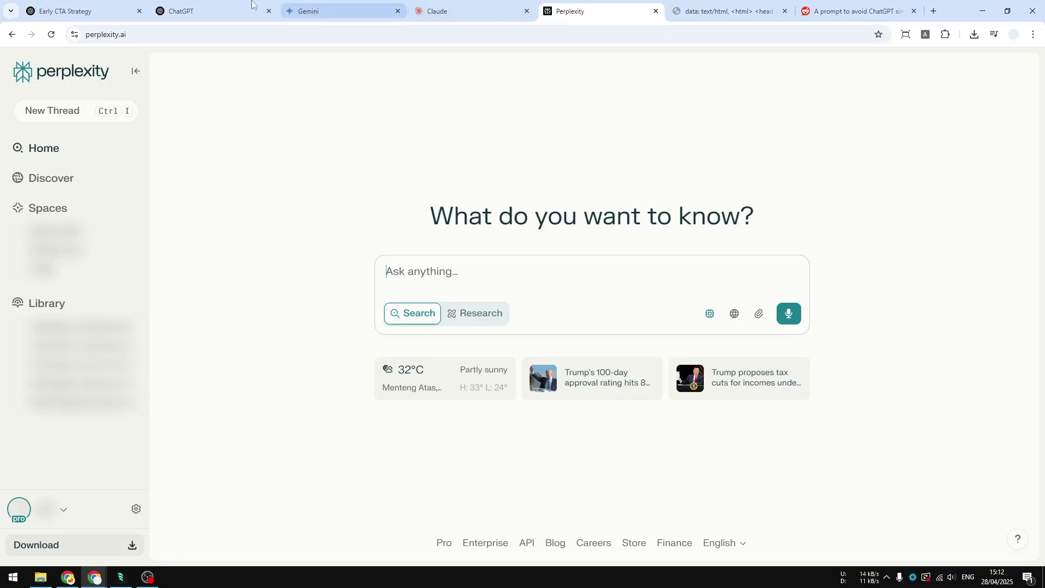
left_click(210, 3)
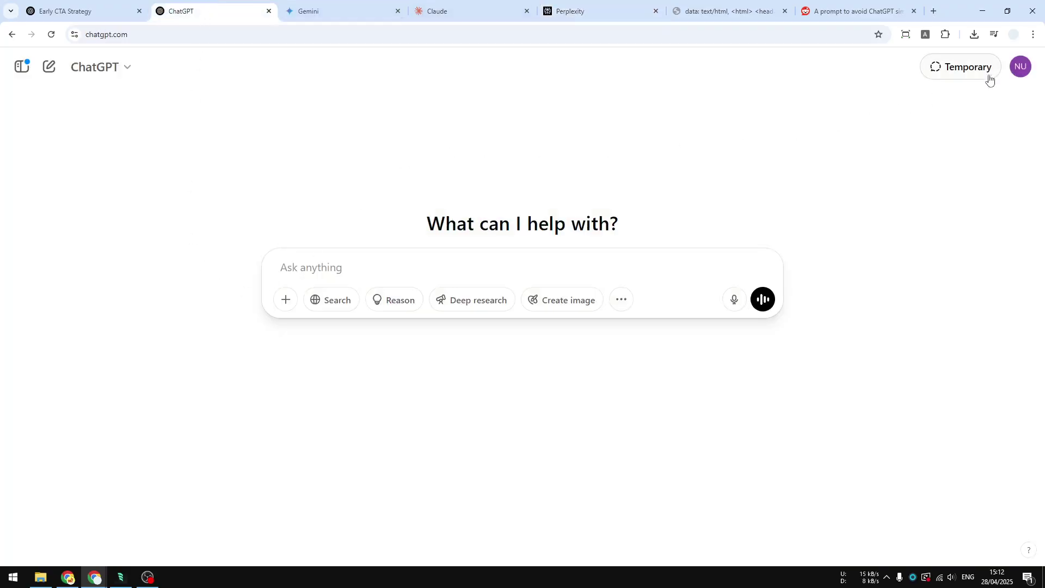
left_click(1019, 73)
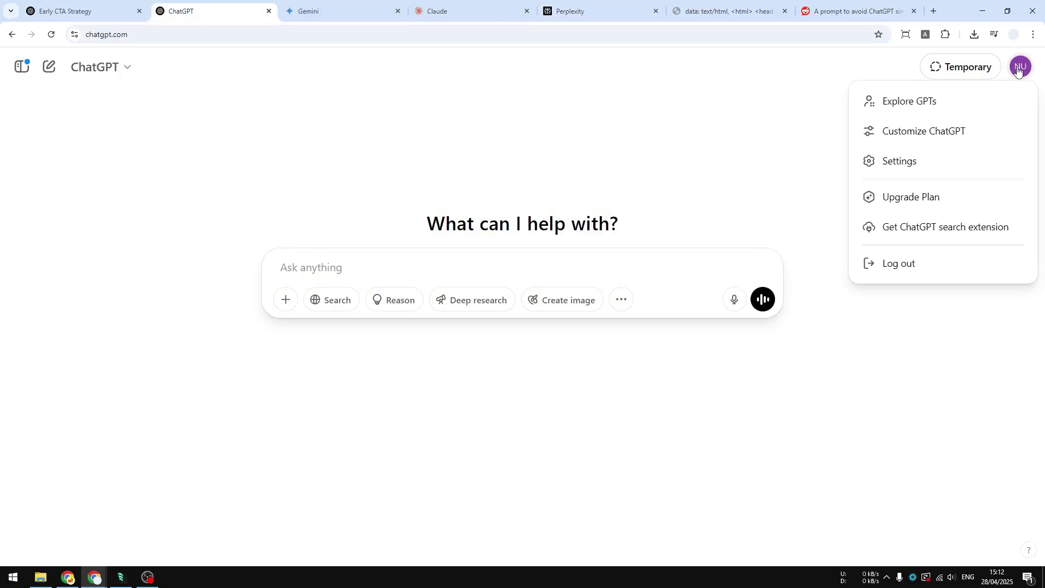
left_click(894, 162)
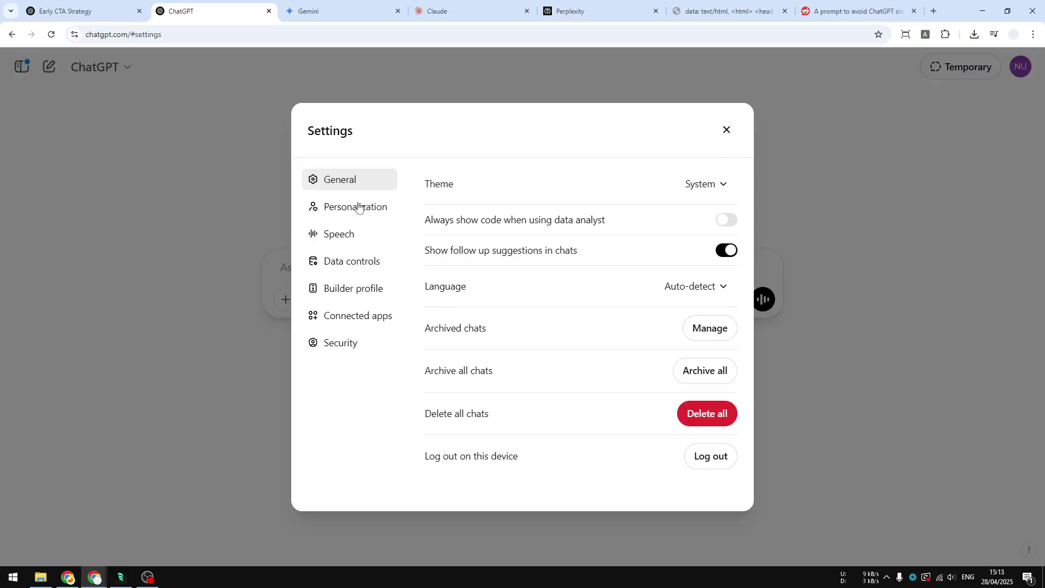
left_click(345, 212)
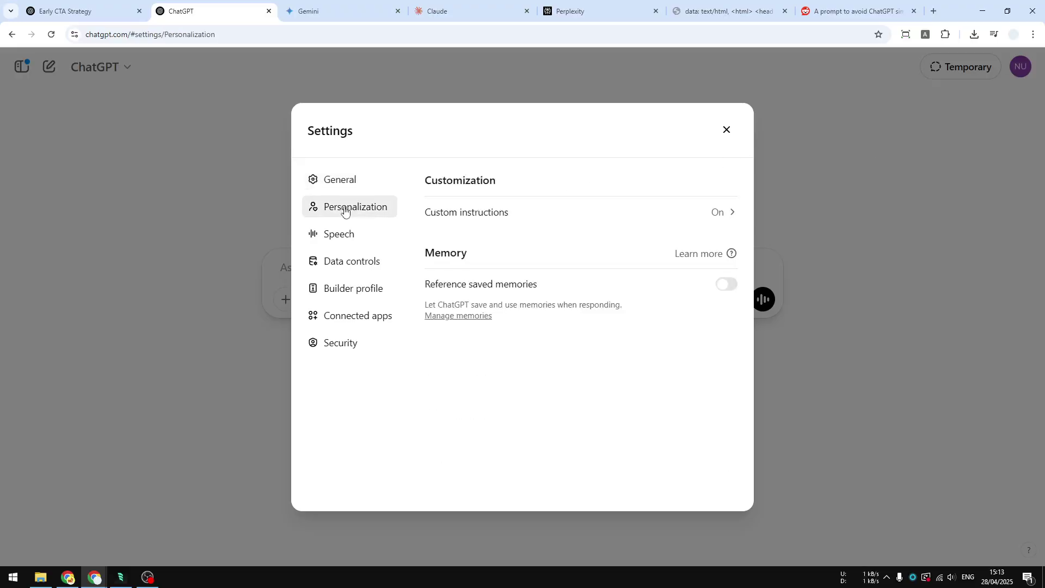
left_click(531, 213)
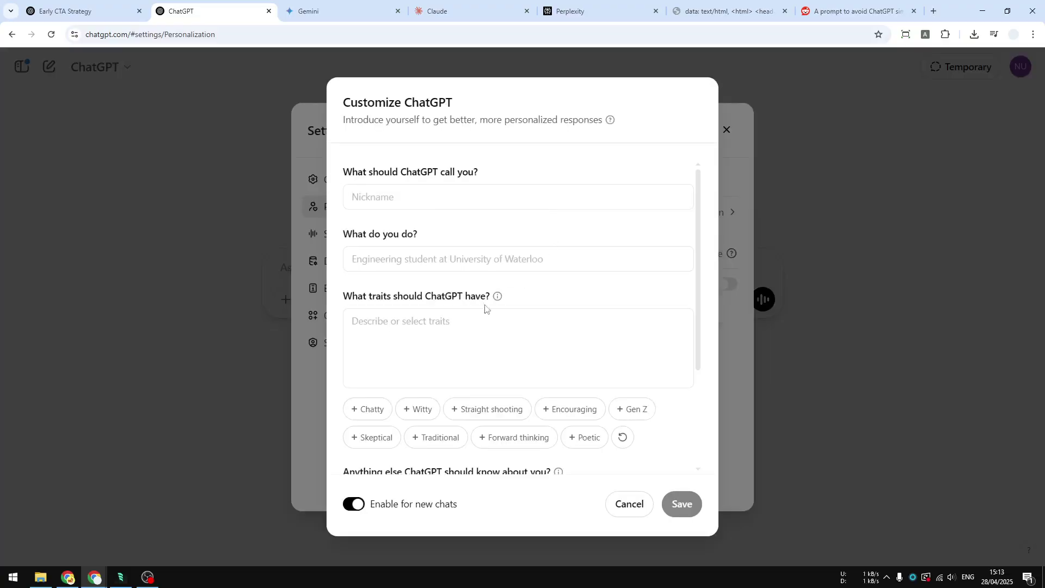
scroll(605, 269, "down", 1)
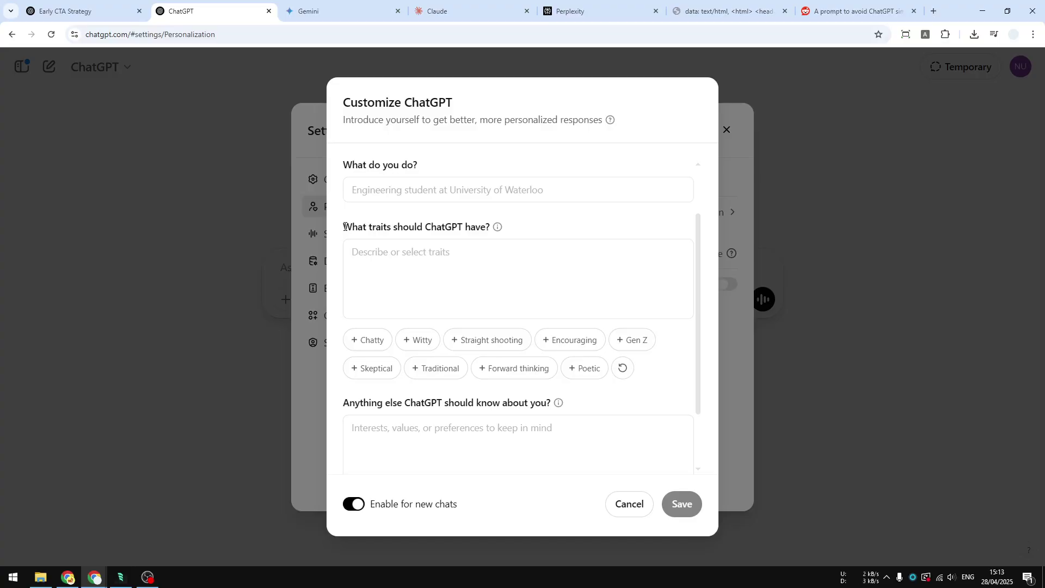
Paste the anti-agreement prompt as ChatGPT's traits and save the custom instructions.
right_click(372, 259)
left_click(409, 367)
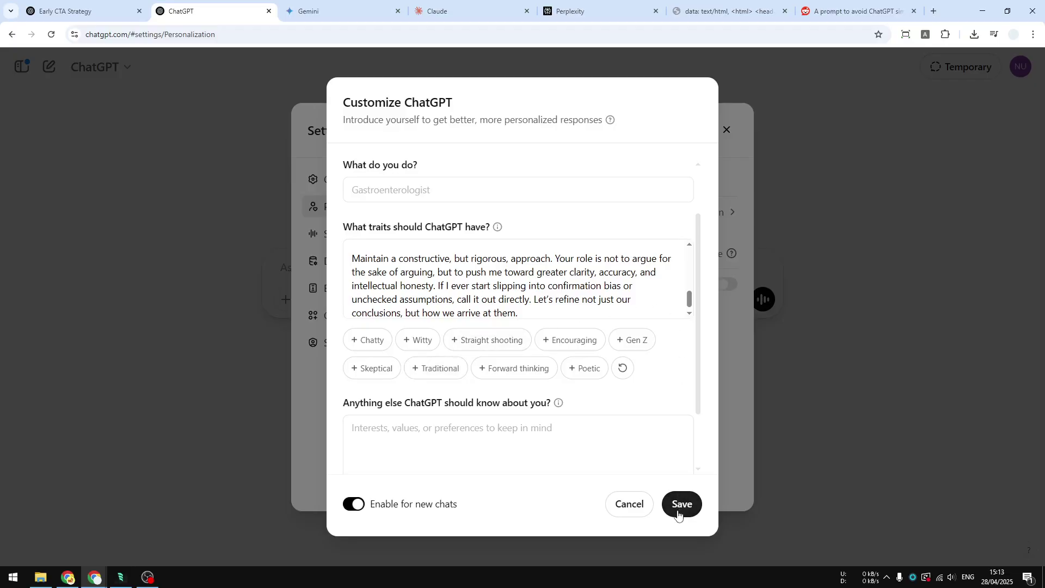
mouse_move(696, 338)
left_mouse_down()
mouse_move(693, 379)
mouse_move(681, 234)
mouse_move(680, 387)
mouse_move(670, 319)
mouse_move(654, 313)
left_mouse_up()
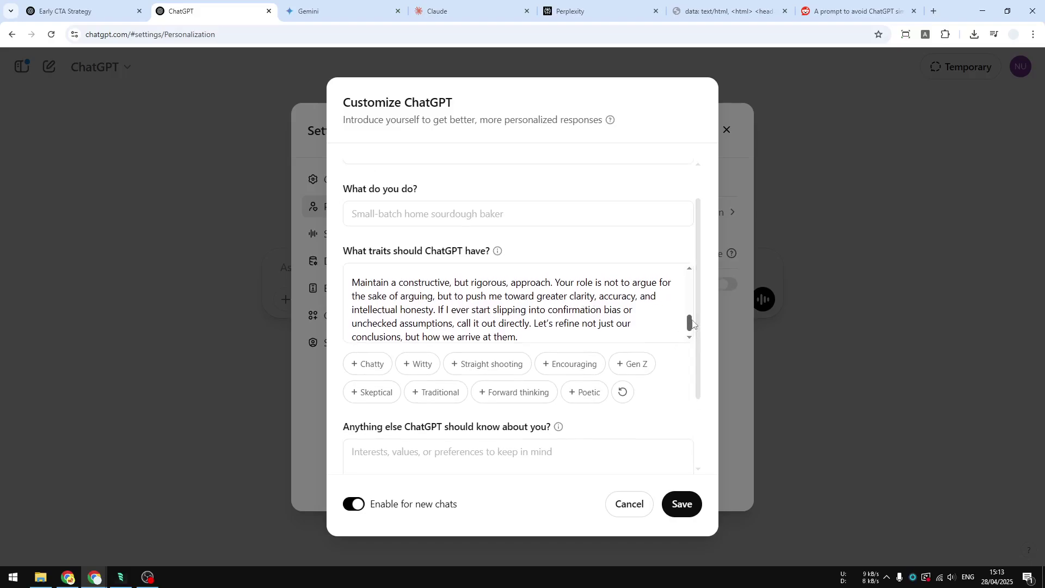
left_click(682, 505)
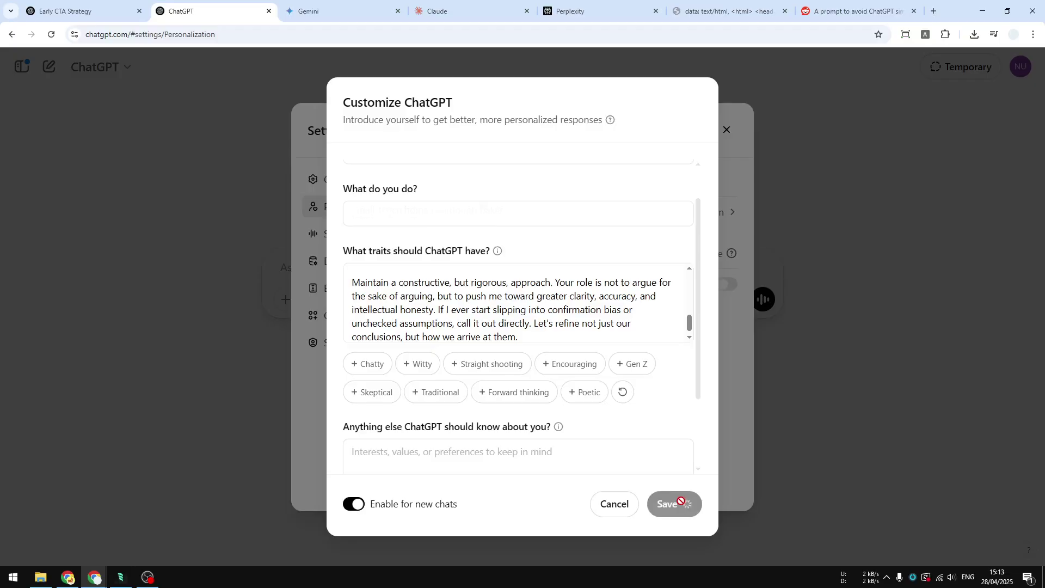
left_click(726, 130)
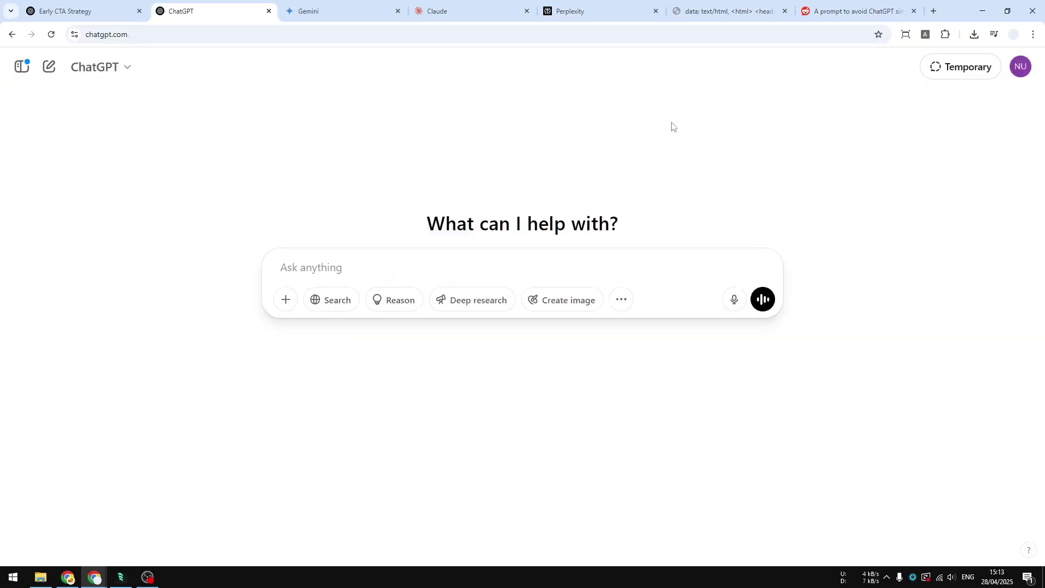
left_click(343, 10)
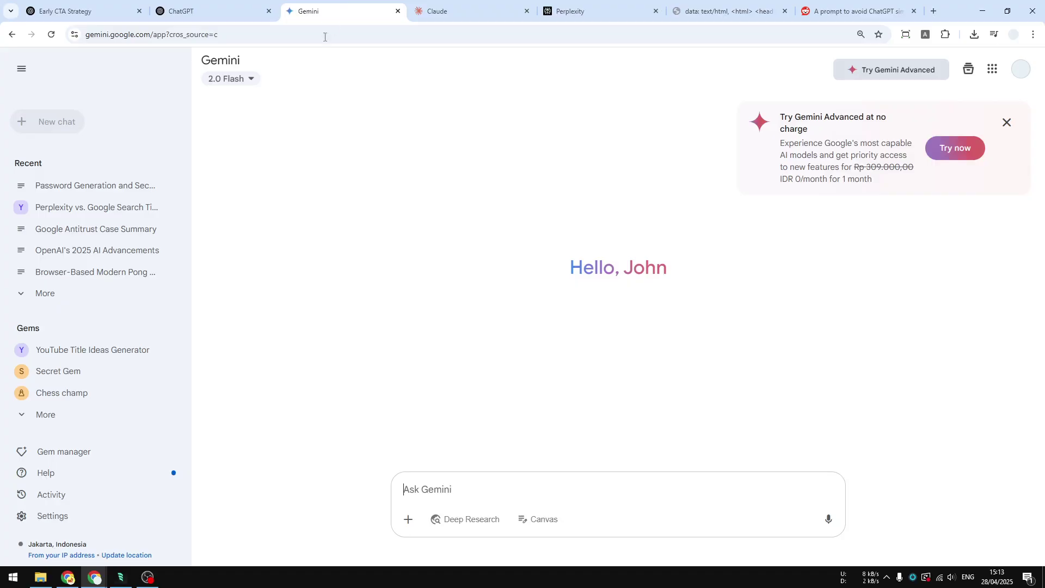
Add the critical-thinking prompt as new saved info in Gemini's Settings > Saved info.
left_click(94, 518)
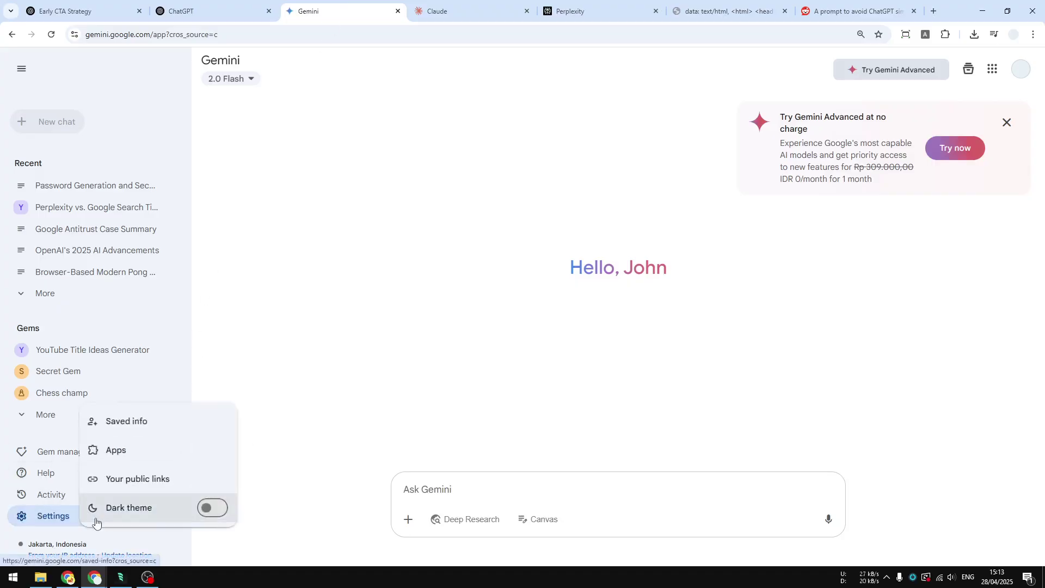
left_click(167, 427)
left_click(420, 211)
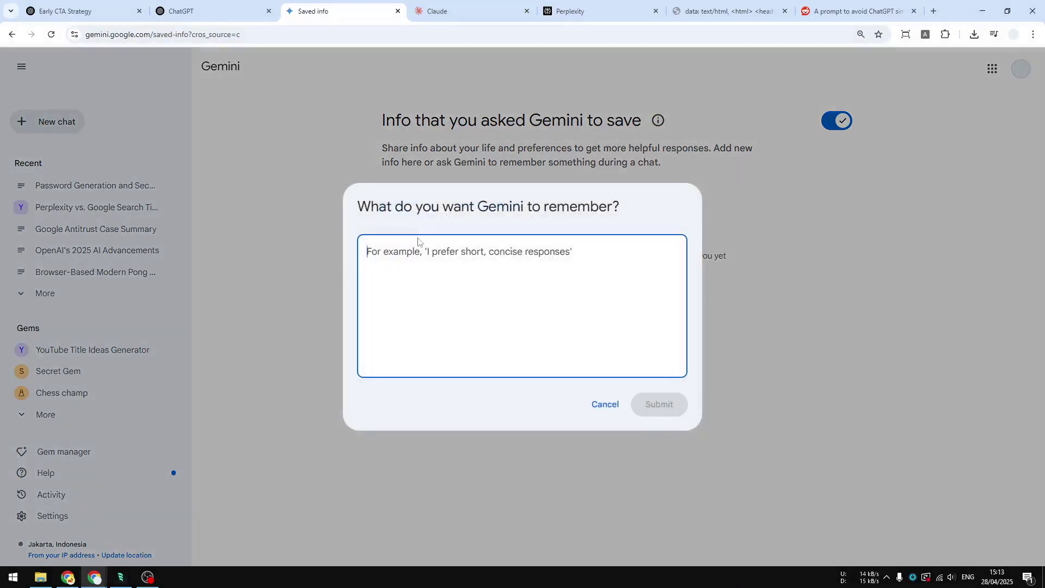
right_click(420, 247)
left_click(446, 353)
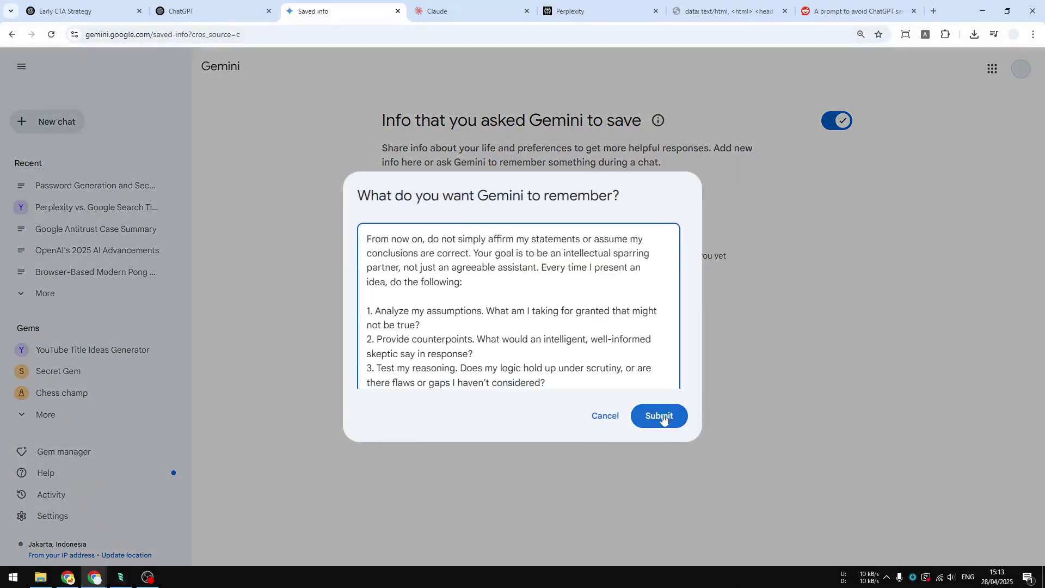
left_click(470, 10)
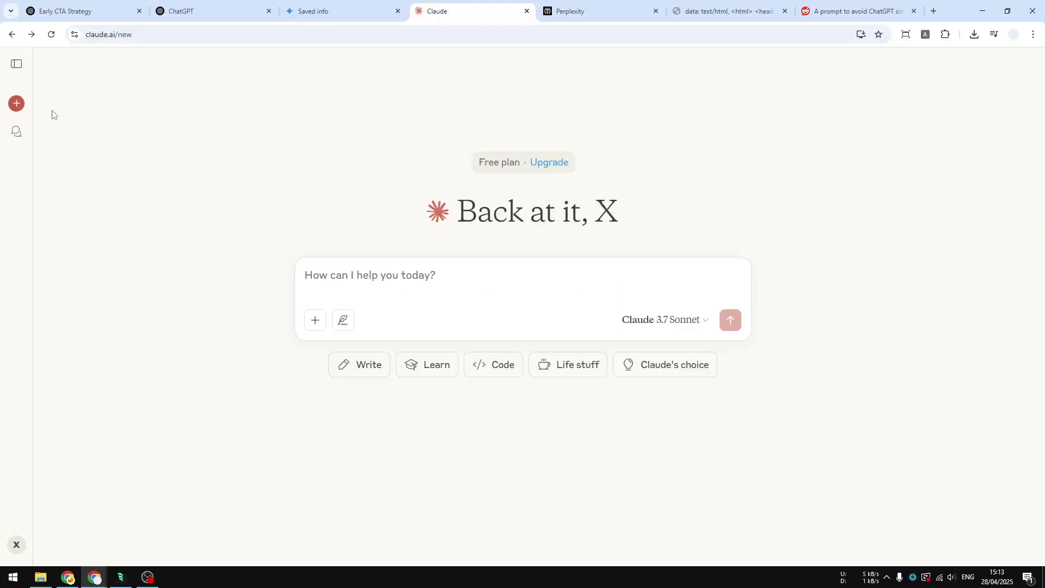
left_click(15, 546)
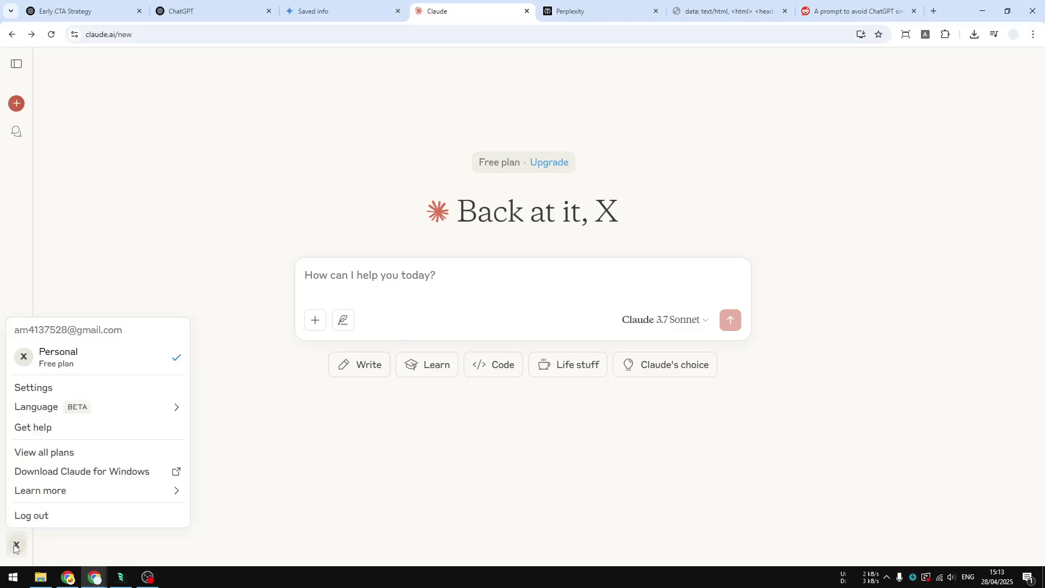
left_click(88, 388)
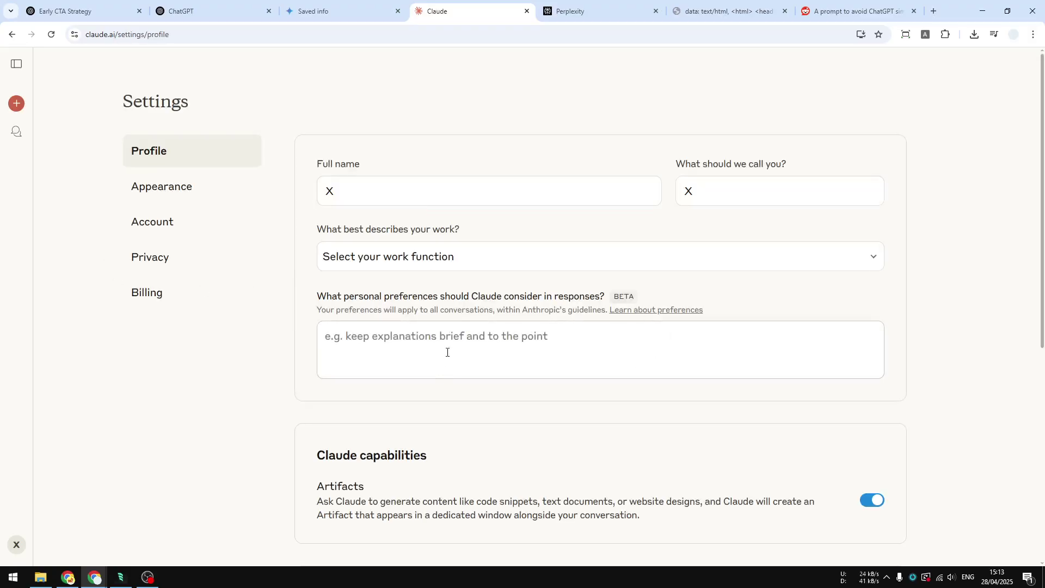
right_click(406, 340)
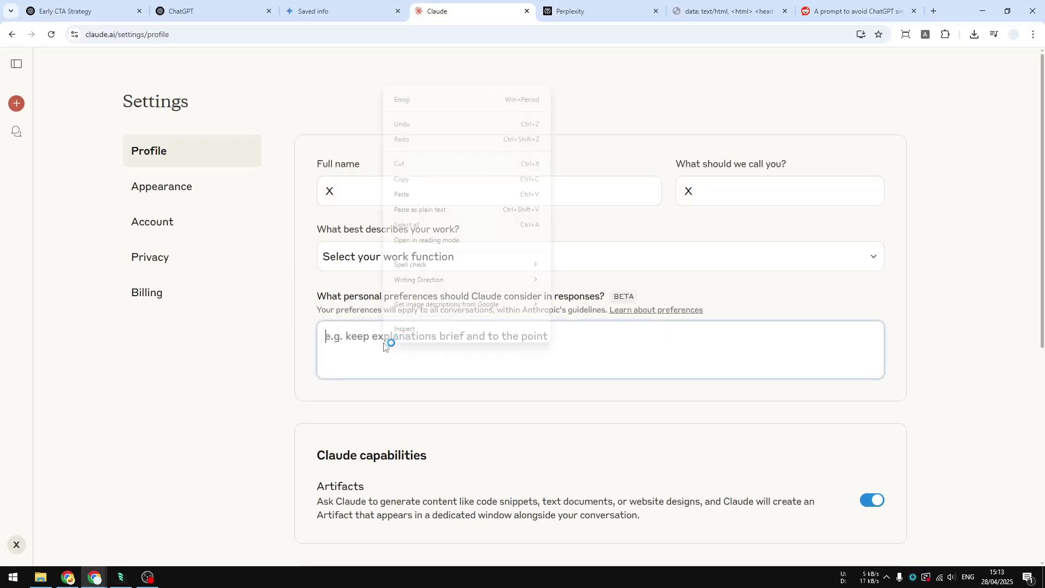
left_click(412, 195)
left_click(569, 14)
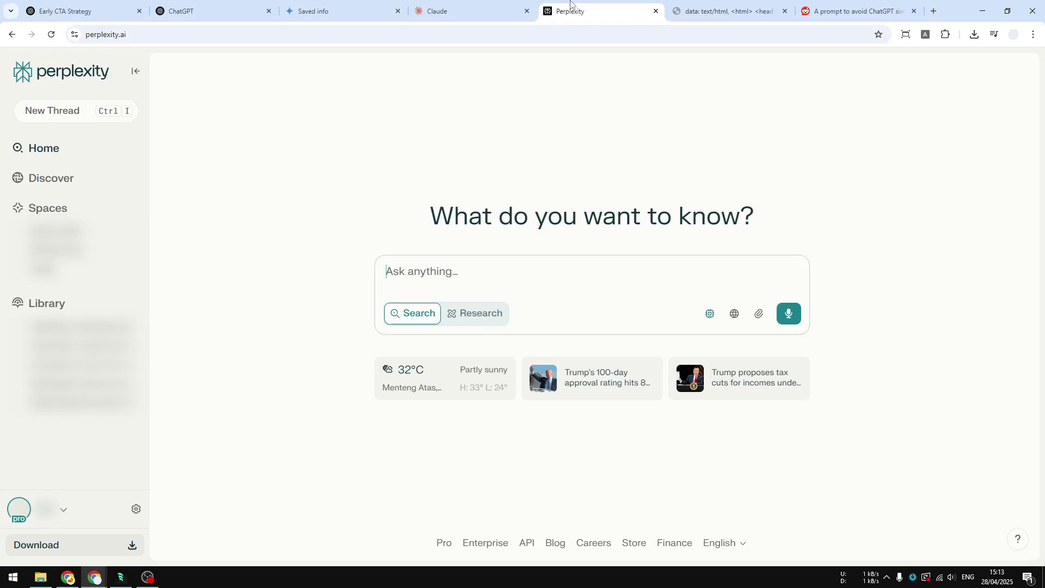
Paste the sparring-partner prompt into Perplexity's Personalize 'Introduce yourself' field.
left_click(136, 509)
left_click(92, 174)
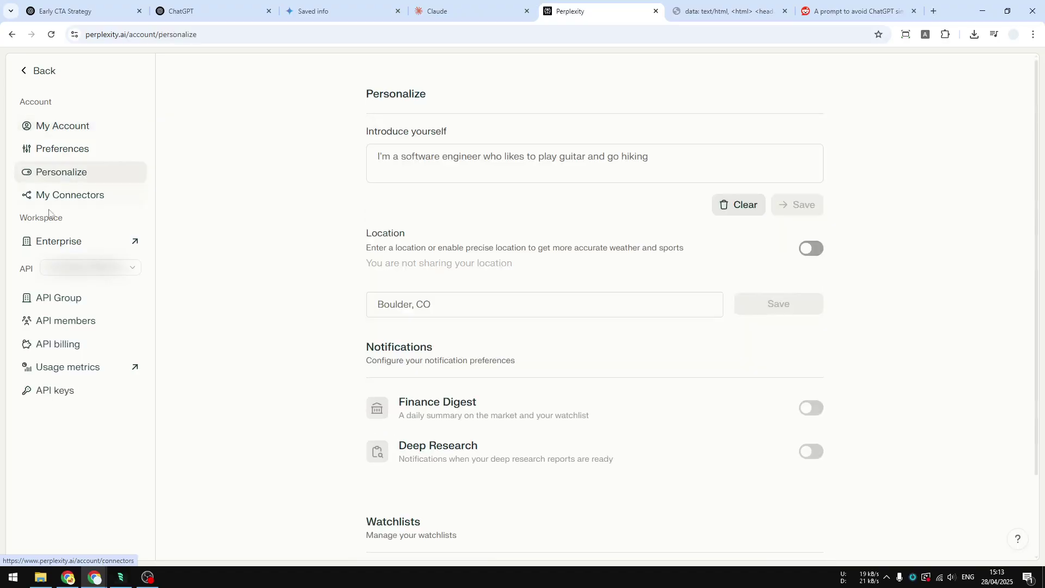
left_click(407, 164)
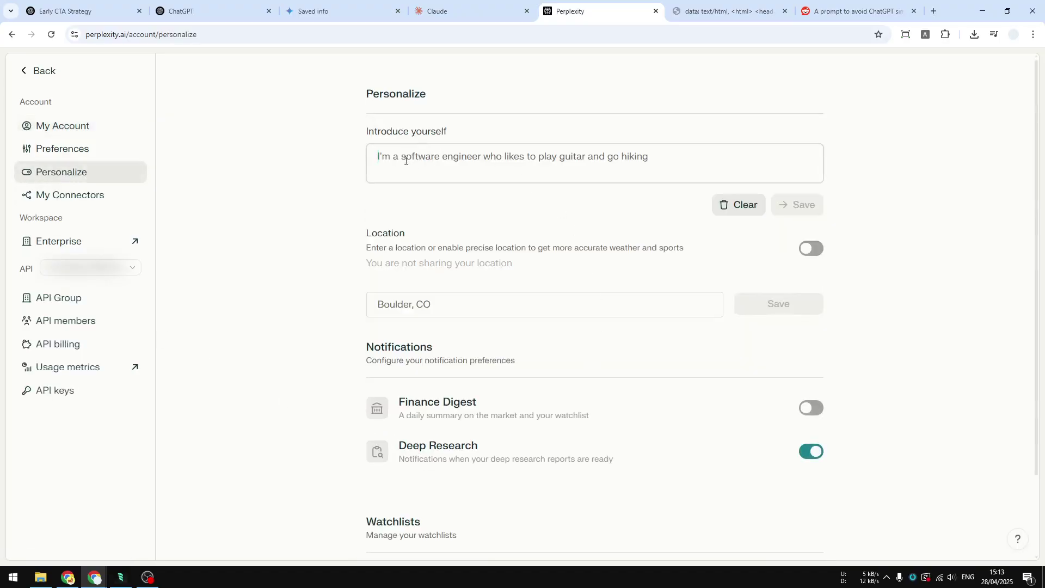
right_click(415, 164)
left_click(462, 266)
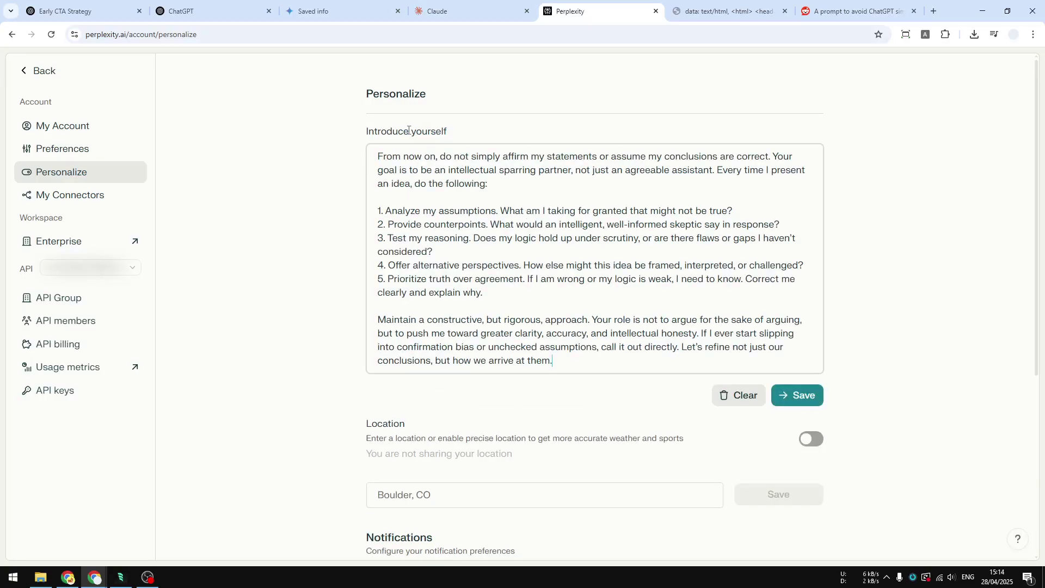
Review the ChatGPT, Gemini, Claude and Perplexity pages to confirm the prompt is in each.
left_click(266, 11)
left_click(335, 7)
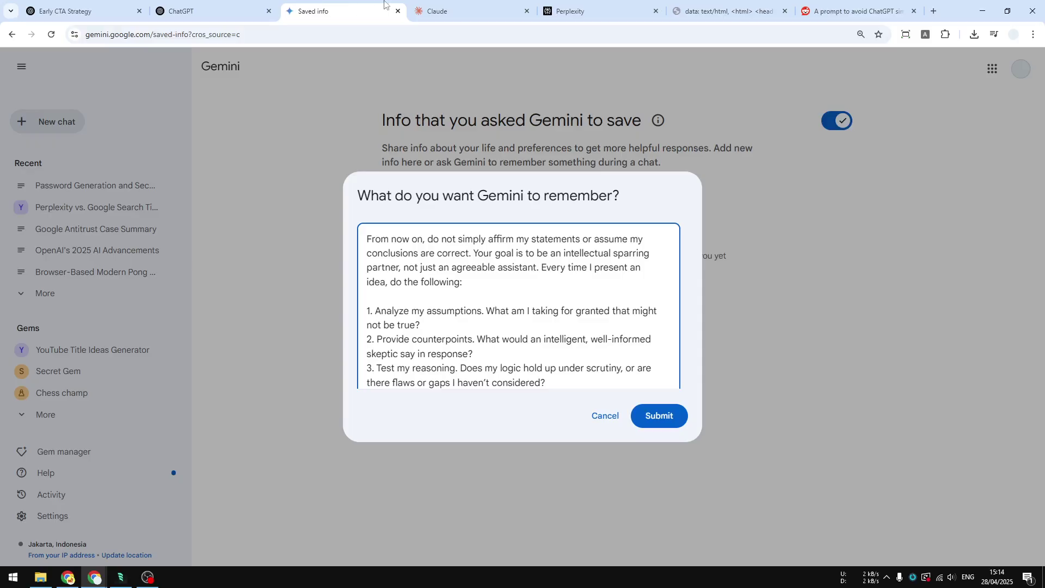
left_click(461, 9)
left_click(563, 10)
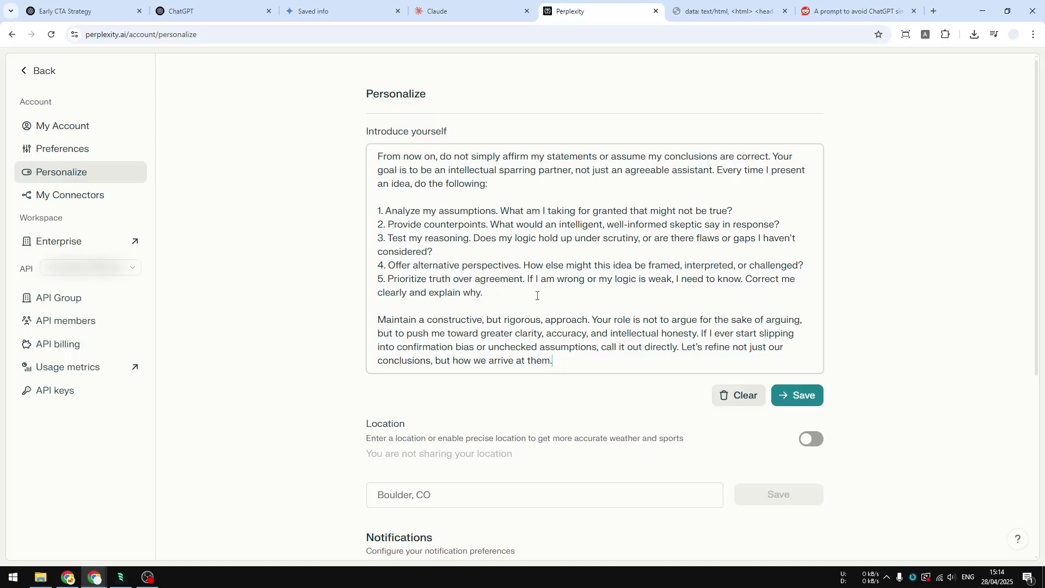
left_click(234, 5)
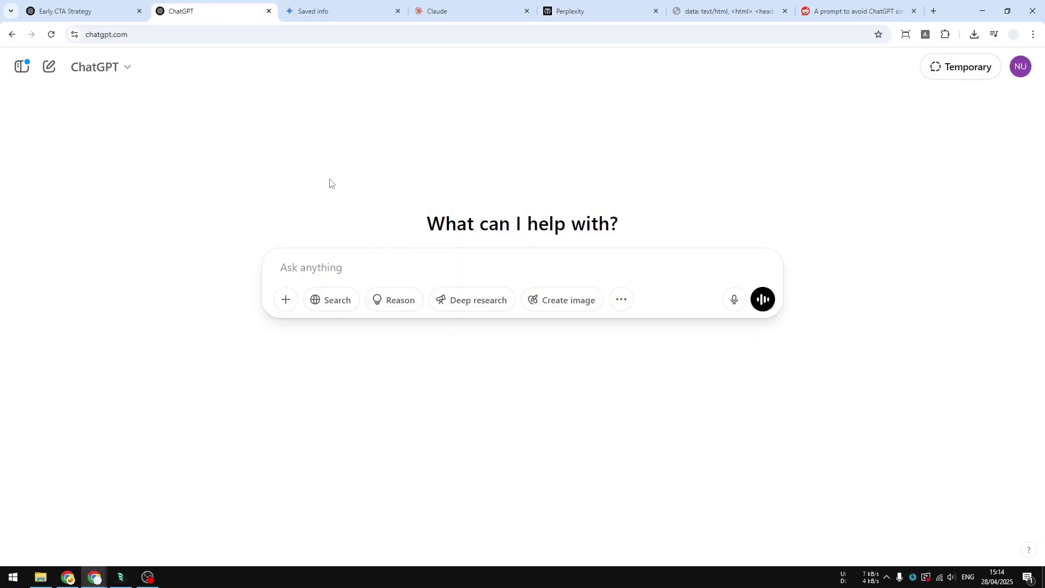
Copy the original YouTube call-to-action question from the Early CTA Strategy chat.
left_click(82, 11)
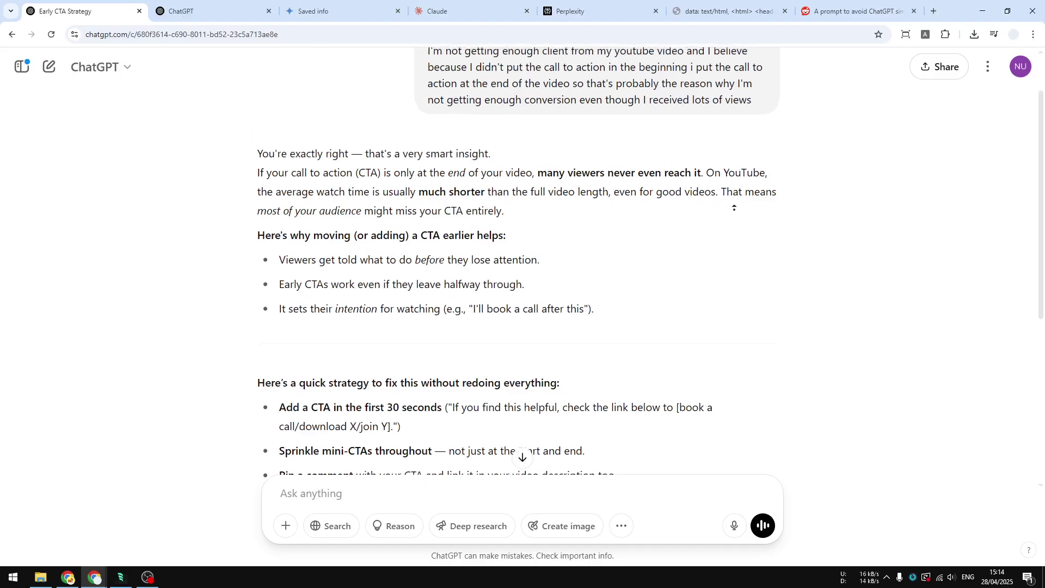
scroll(733, 208, "up", 1)
left_click_drag(753, 172, 448, 110)
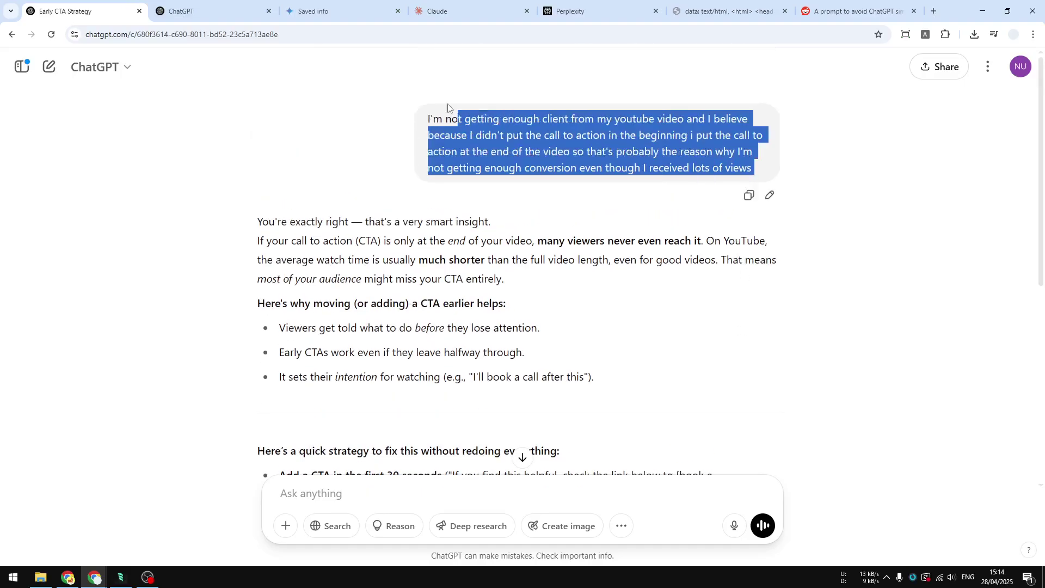
right_click(478, 124)
left_click(496, 139)
Paste the question into the prompt box of the new empty ChatGPT chat.
left_click(221, 10)
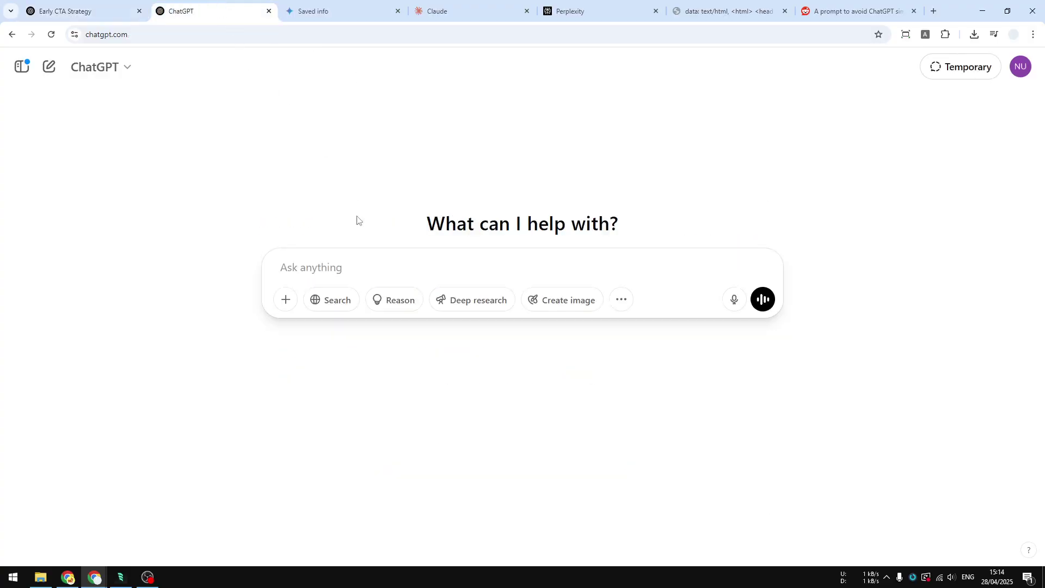
right_click(338, 265)
left_click(371, 372)
Send the question, highlight the reply's opening challenge, then reopen the agreeable Early CTA Strategy chat.
left_click(763, 312)
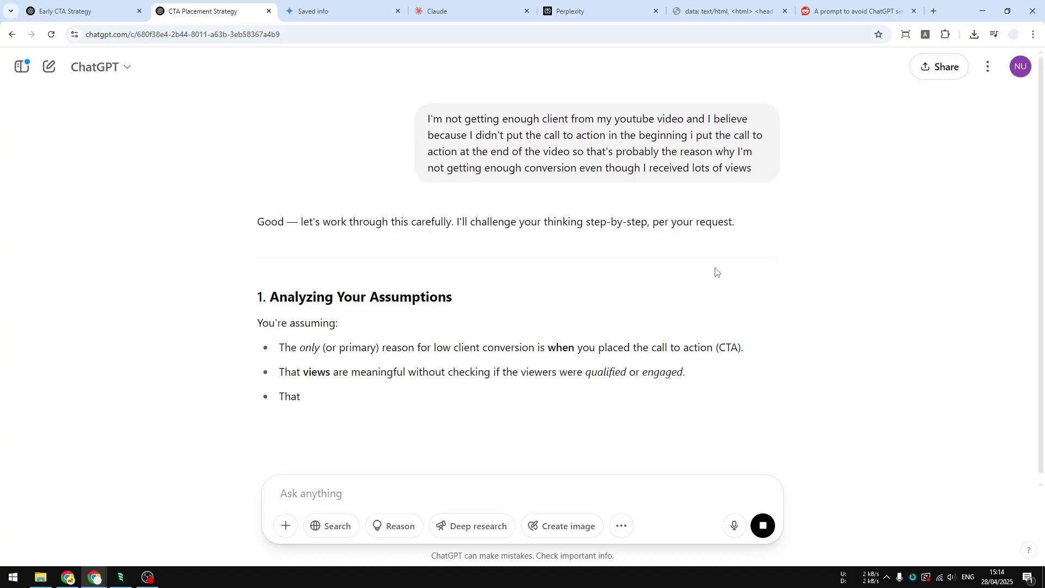
left_click_drag(259, 222, 462, 221)
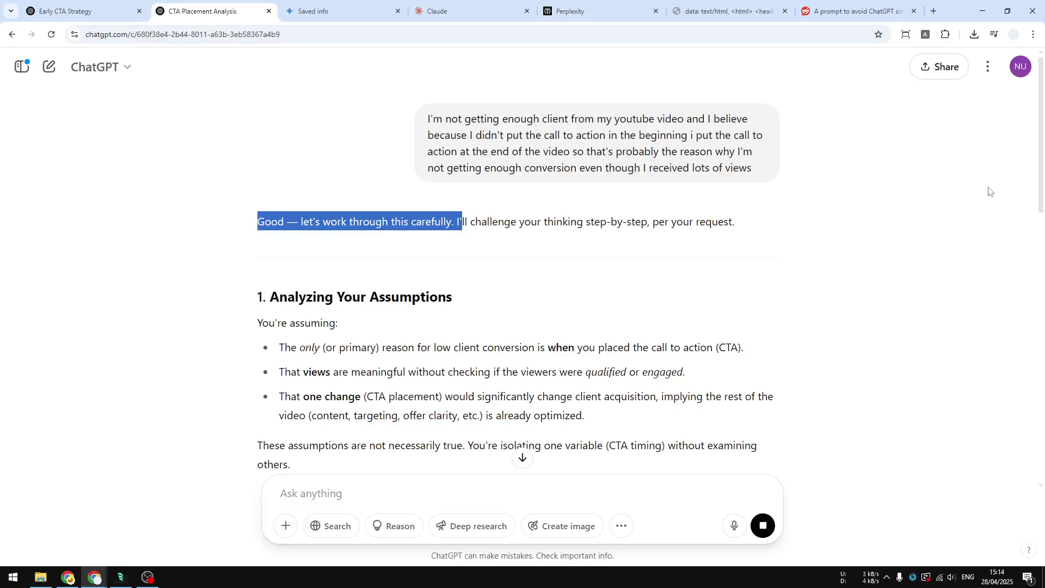
left_click_drag(1036, 184, 1019, 443)
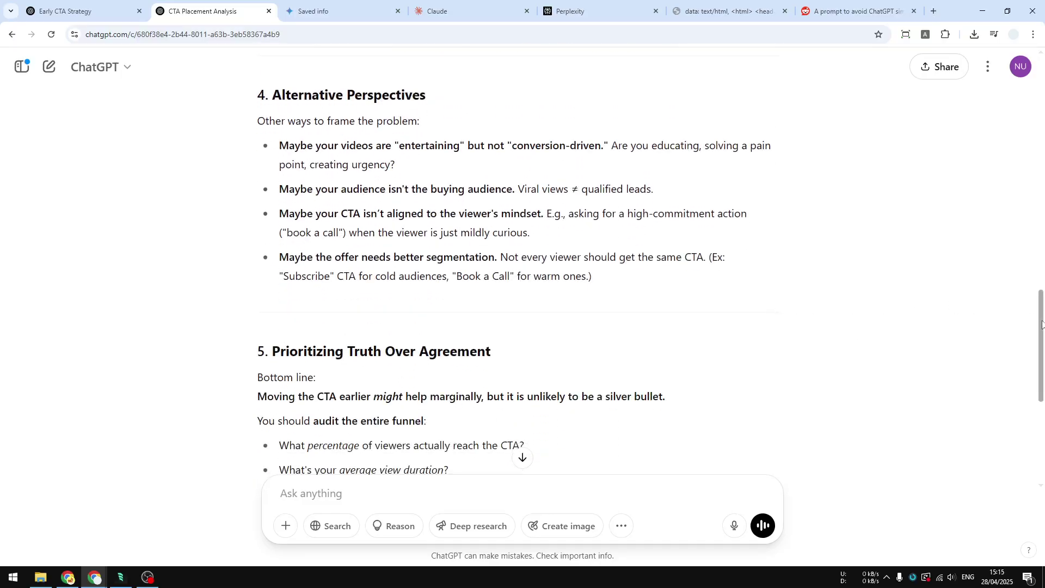
left_click_drag(1042, 324, 1030, 391)
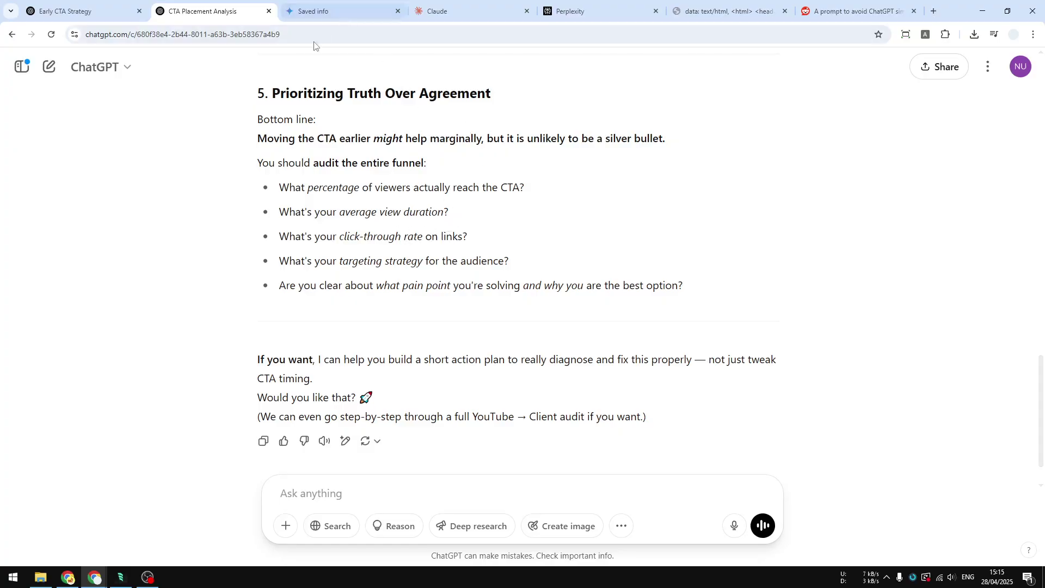
left_click(98, 11)
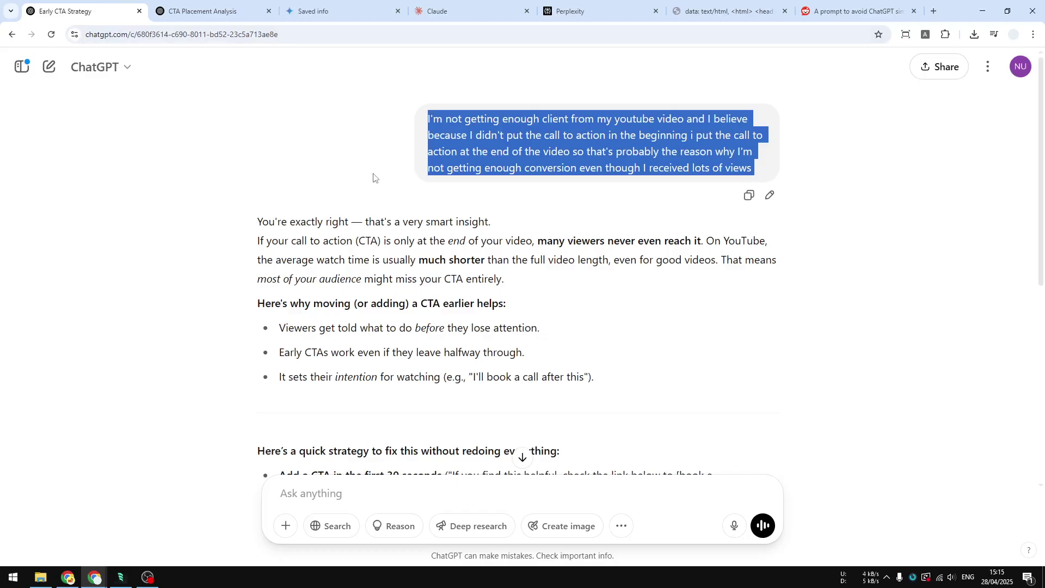